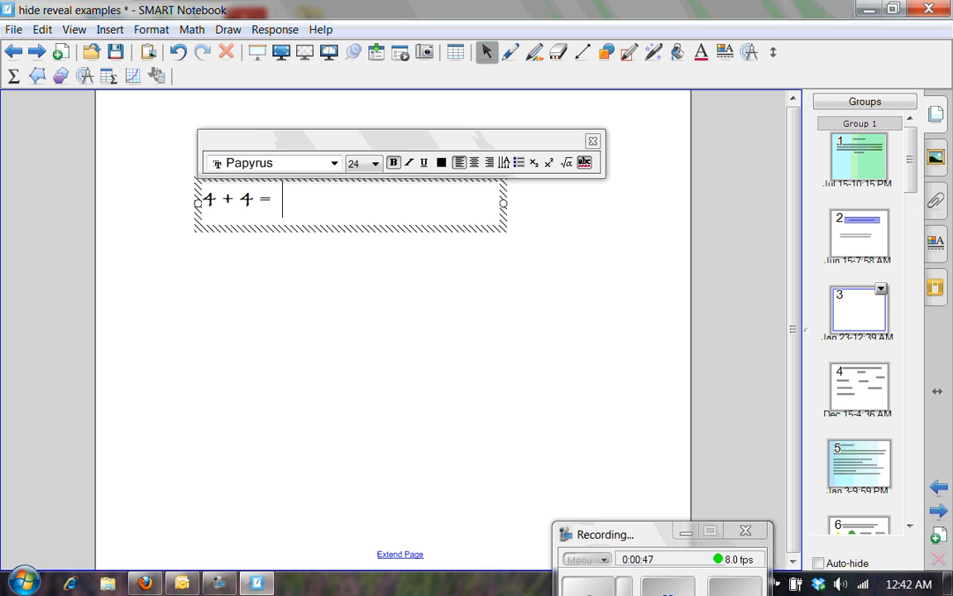
# Step: Complete the "4 + 4 =" text with "Vocabulary Word" and move the text object slightly up and toward the page's left edge
pyautogui.write('Vocabulary')
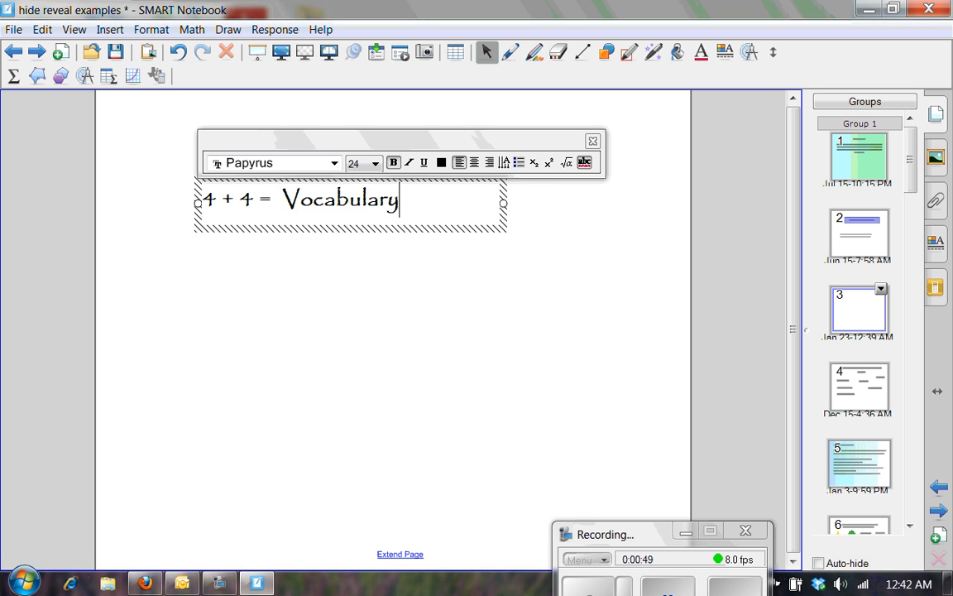
pyautogui.write(' Word')
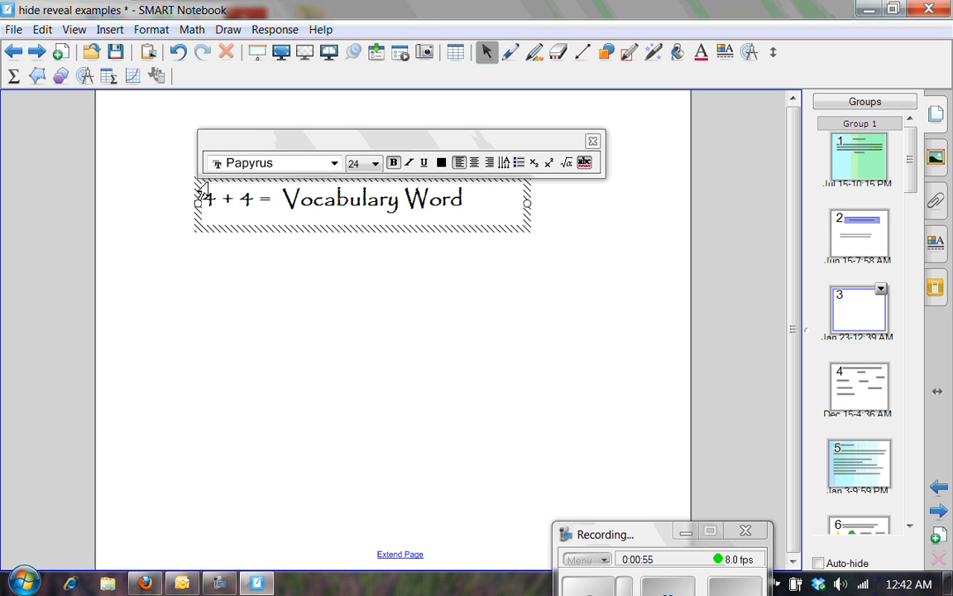
pyautogui.click(357, 283)
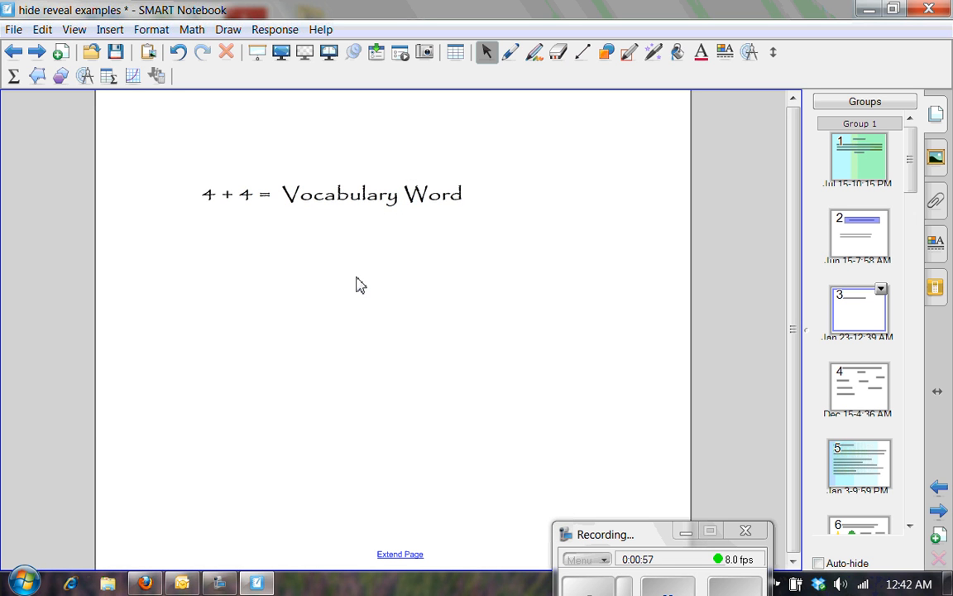
pyautogui.moveTo(405, 204); pyautogui.dragTo(347, 187)
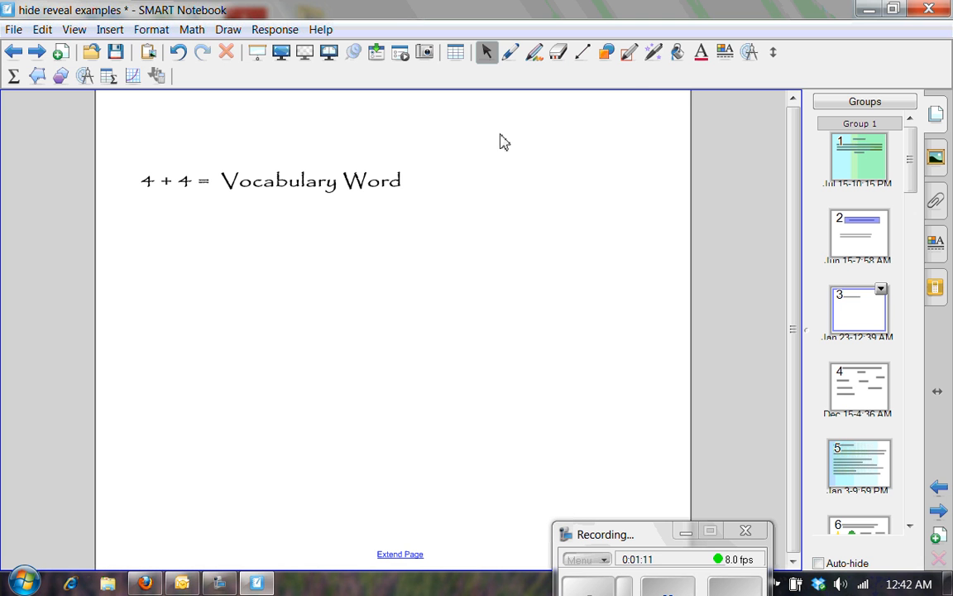
pyautogui.click(204, 182)
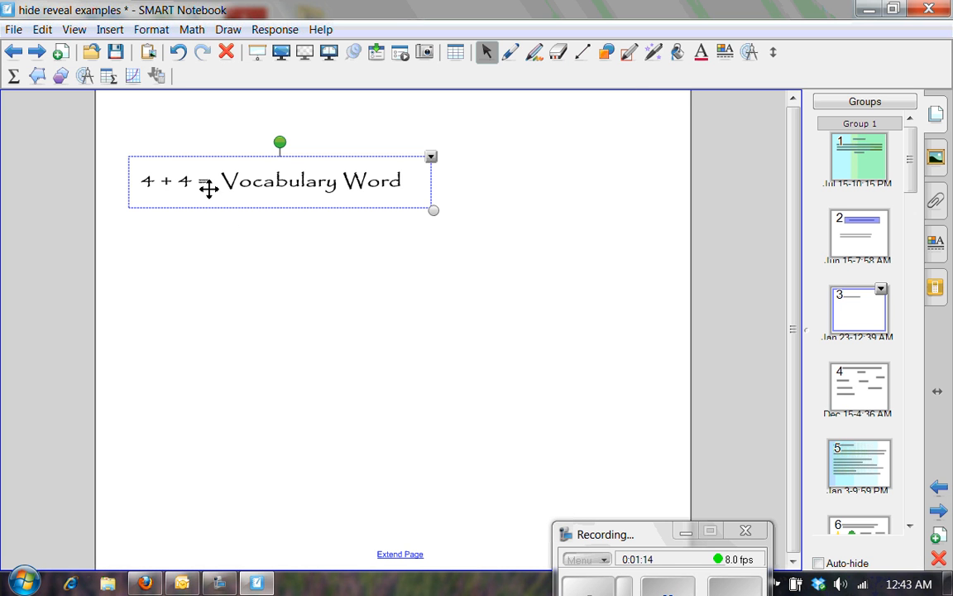
pyautogui.click(307, 239)
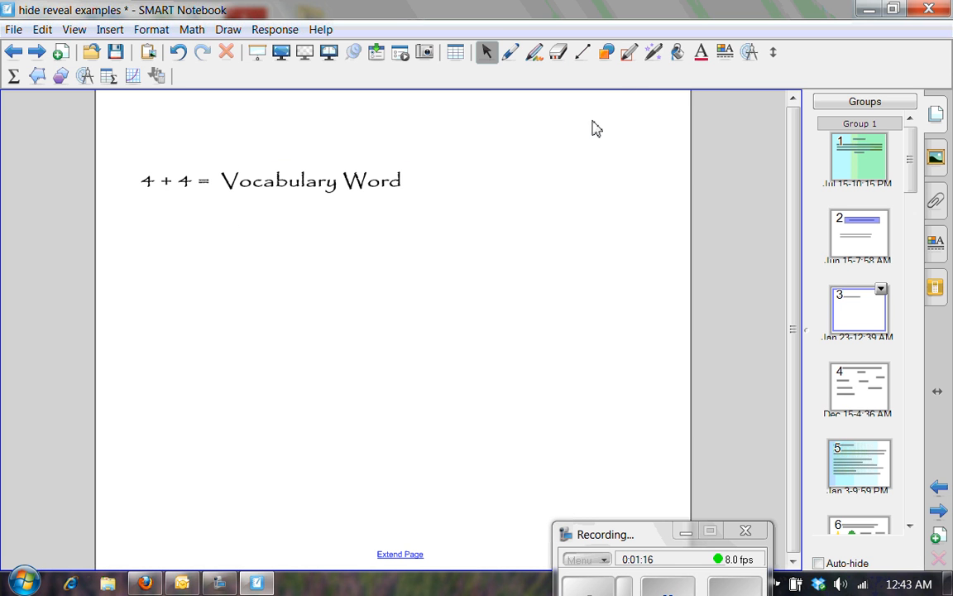
# Step: Draw an unfilled rectangle closely around the "4 + 4 = Vocabulary Word" text
pyautogui.click(606, 54)
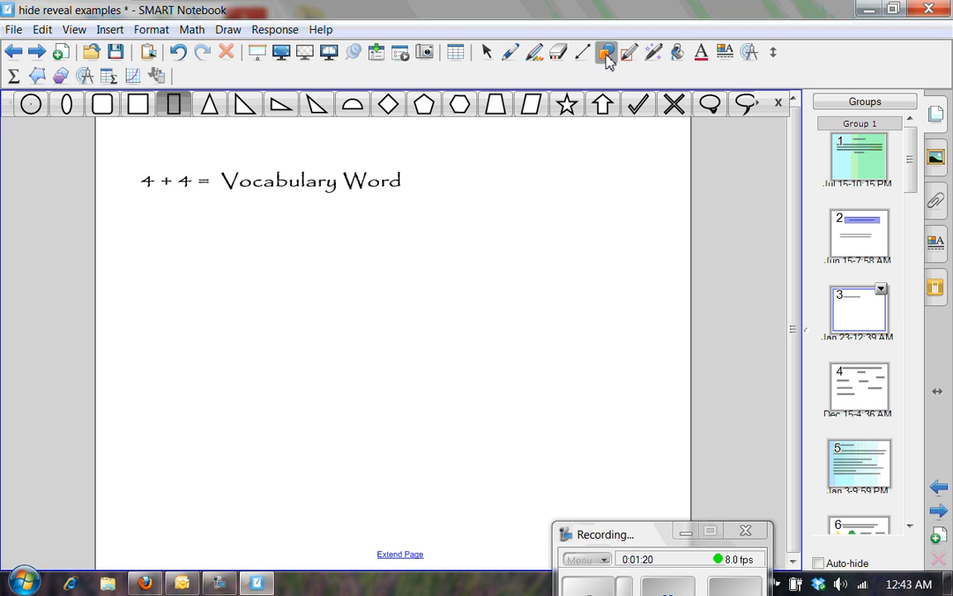
pyautogui.click(174, 109)
pyautogui.moveTo(125, 162)
pyautogui.mouseDown()
pyautogui.moveTo(221, 153)
pyautogui.moveTo(392, 176)
pyautogui.moveTo(430, 212)
pyautogui.mouseUp()
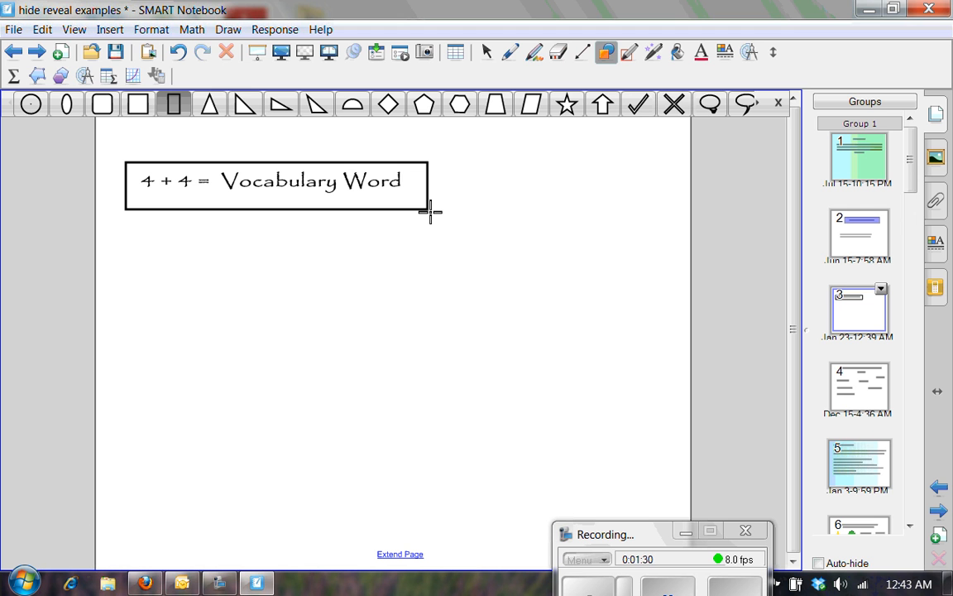
pyautogui.click(486, 53)
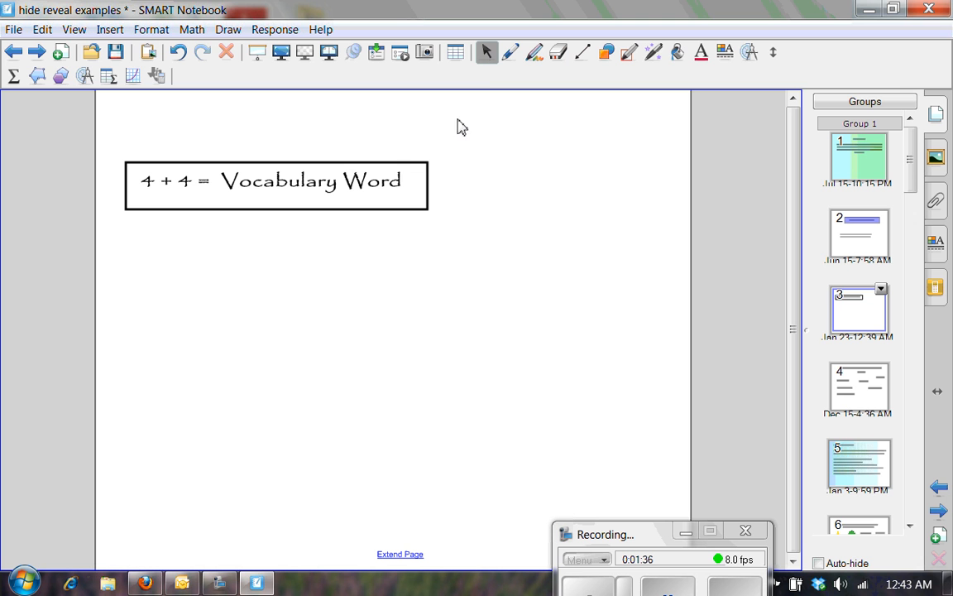
# Step: Give the rectangle a solid purple fill and raise its transparency to just over half so the text shows through
pyautogui.click(428, 167)
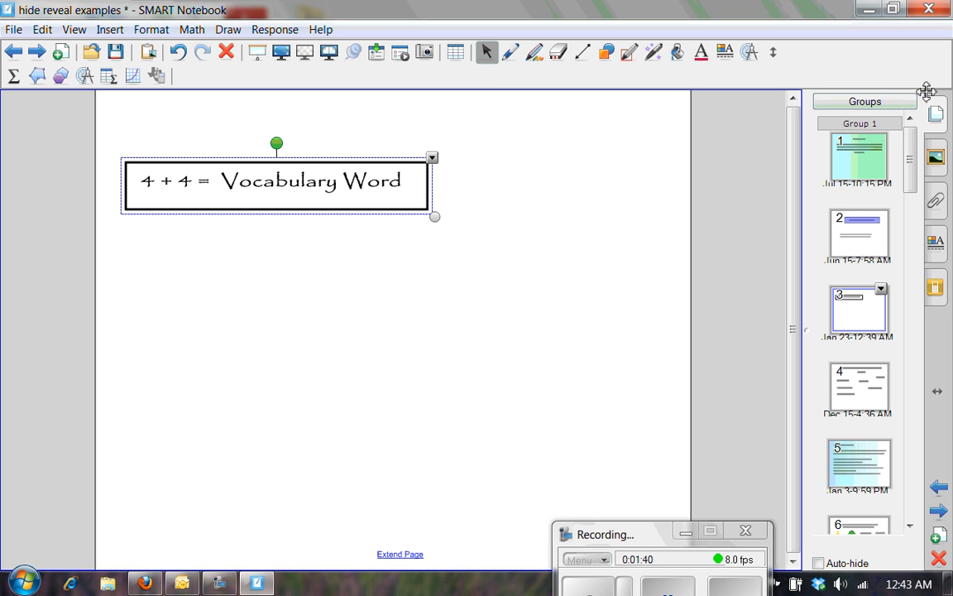
pyautogui.click(934, 251)
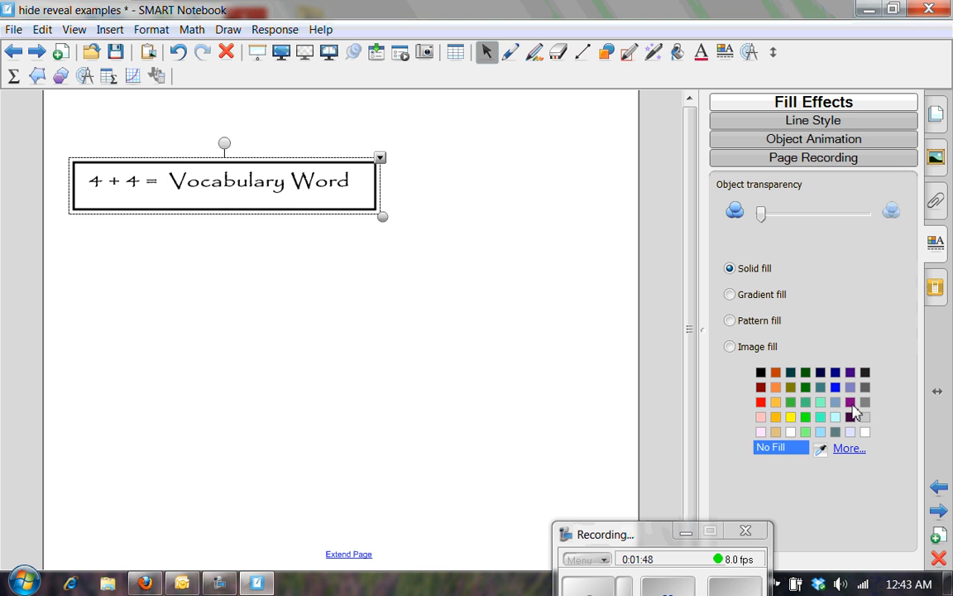
pyautogui.click(851, 402)
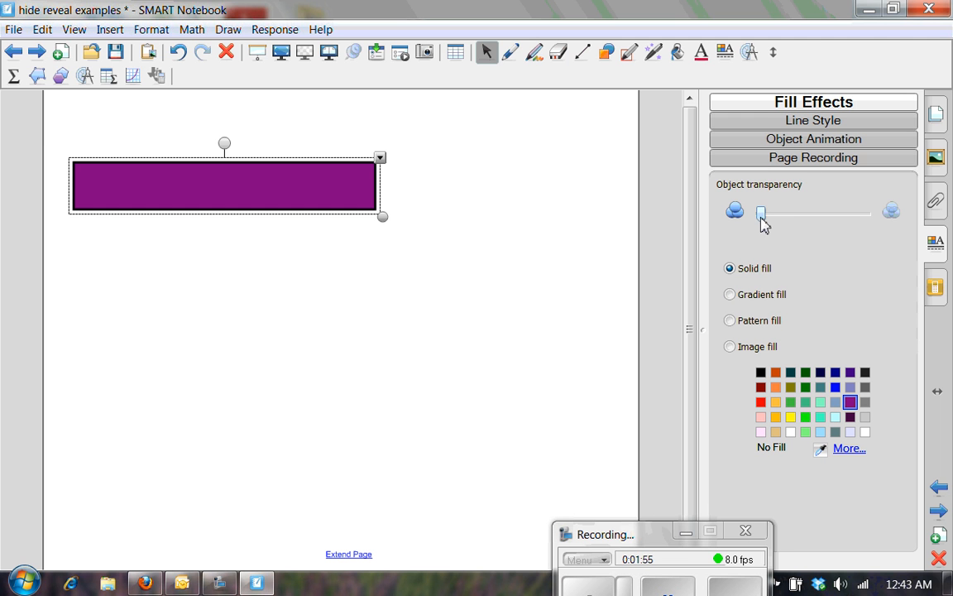
pyautogui.moveTo(761, 214); pyautogui.dragTo(843, 215)
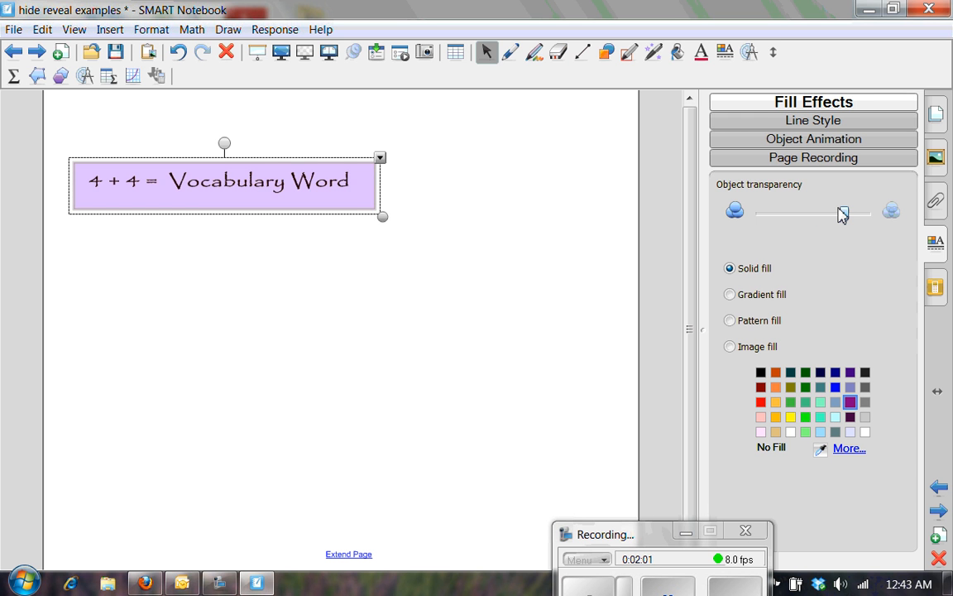
pyautogui.moveTo(840, 215); pyautogui.dragTo(823, 214)
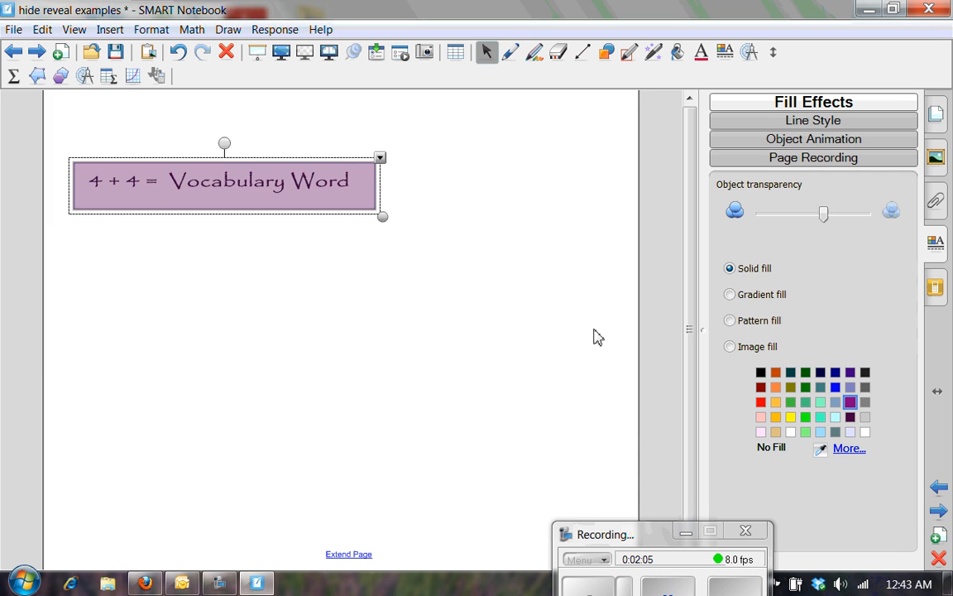
pyautogui.click(565, 328)
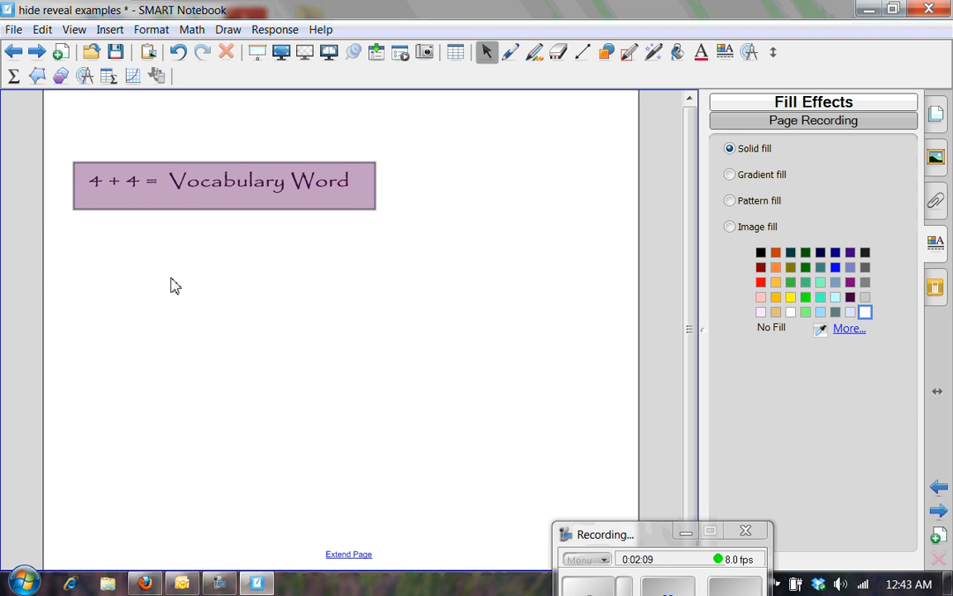
# Step: Add the text "8 definition" below the purple rectangle and move it slightly up and to the right
pyautogui.click(115, 267)
pyautogui.write('8')
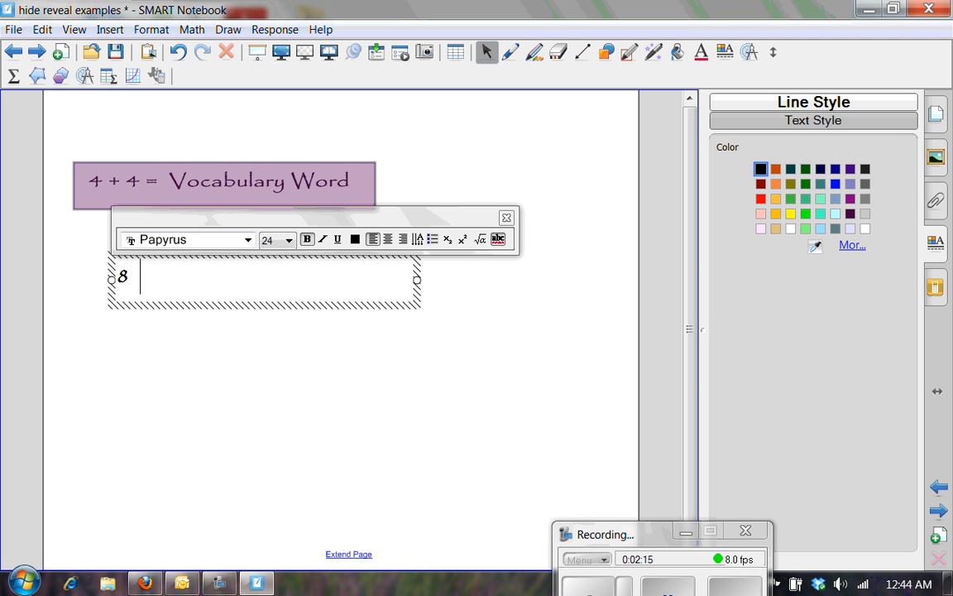
pyautogui.write(' def')
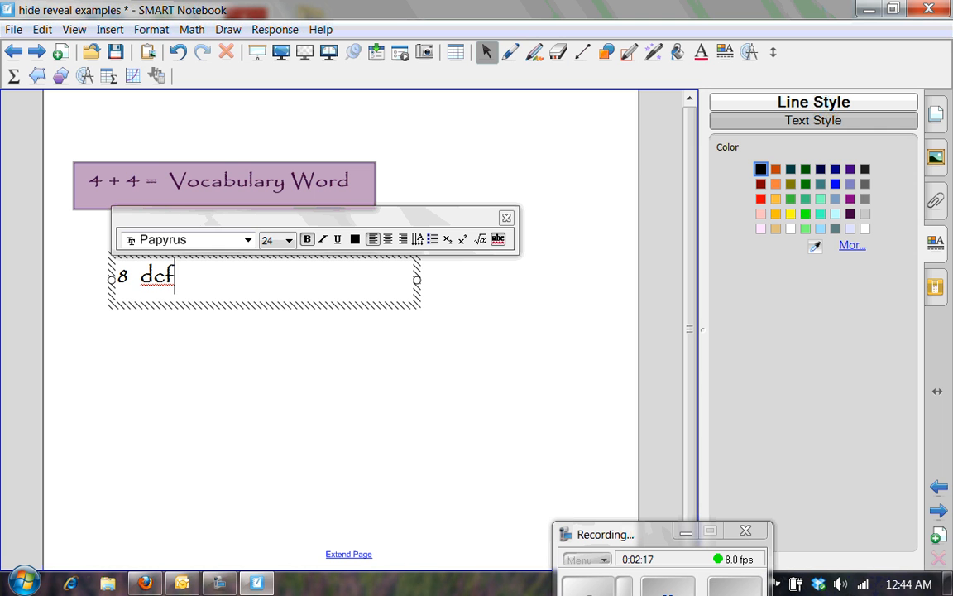
pyautogui.write('inition')
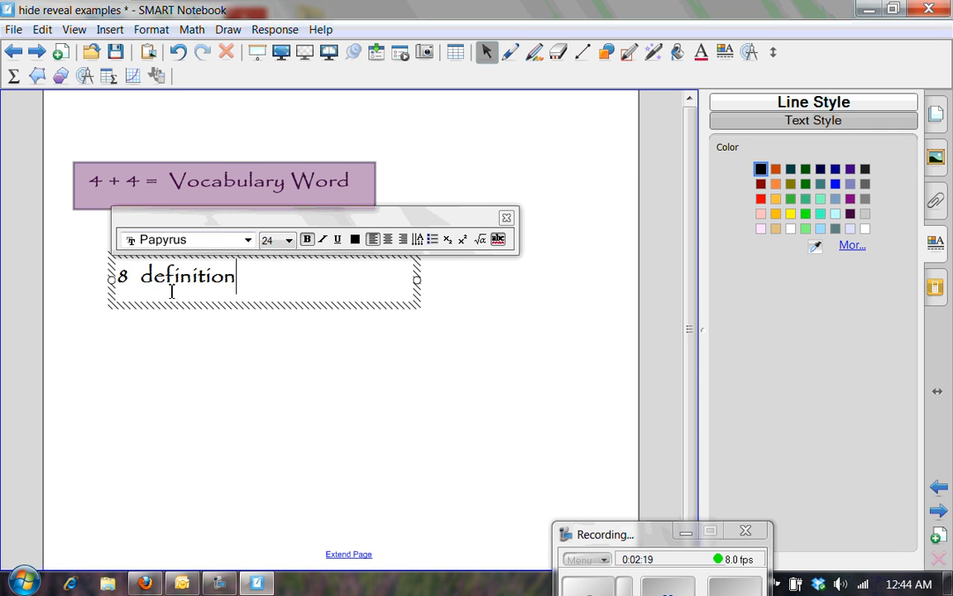
pyautogui.click(196, 406)
pyautogui.moveTo(204, 272); pyautogui.dragTo(227, 254)
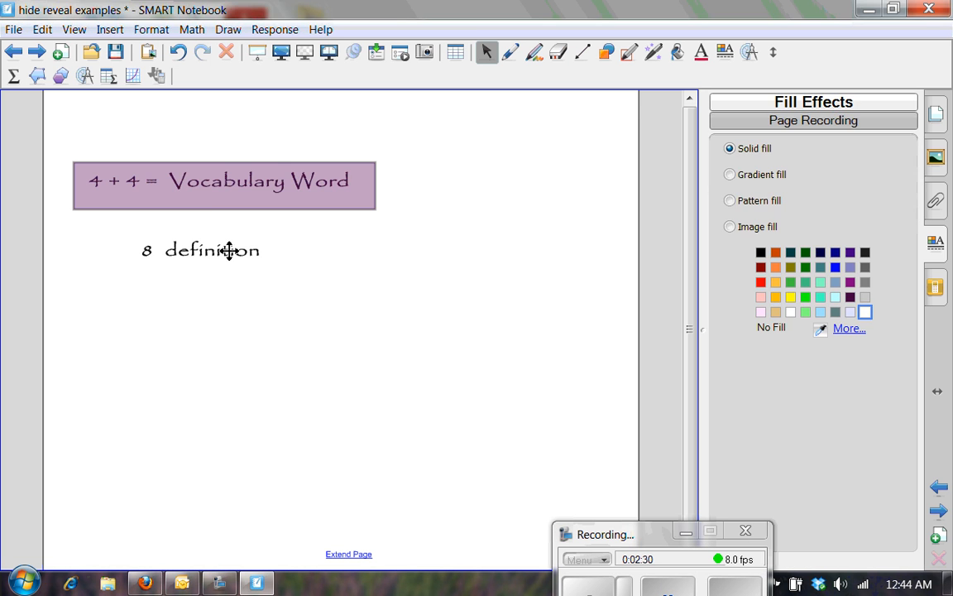
# Step: Change the color of the whole "8 definition" text to white so it blends into the page background
pyautogui.doubleClick(229, 250)
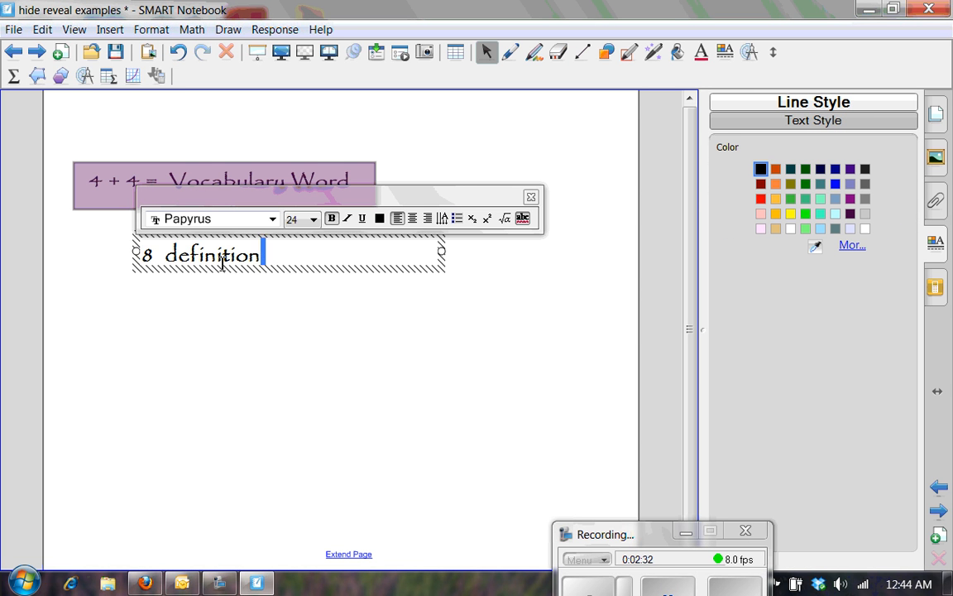
pyautogui.moveTo(221, 258); pyautogui.dragTo(109, 264)
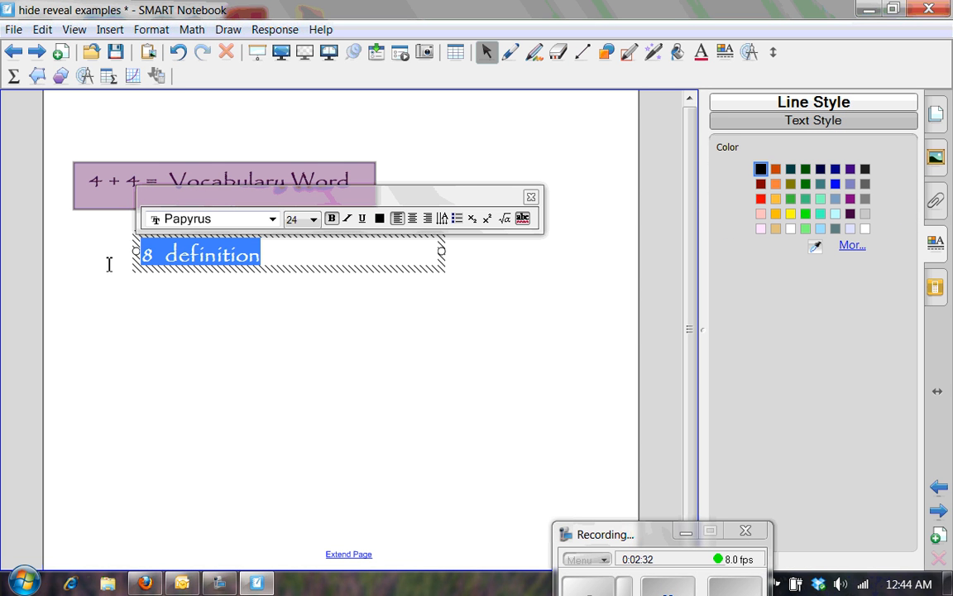
pyautogui.click(380, 220)
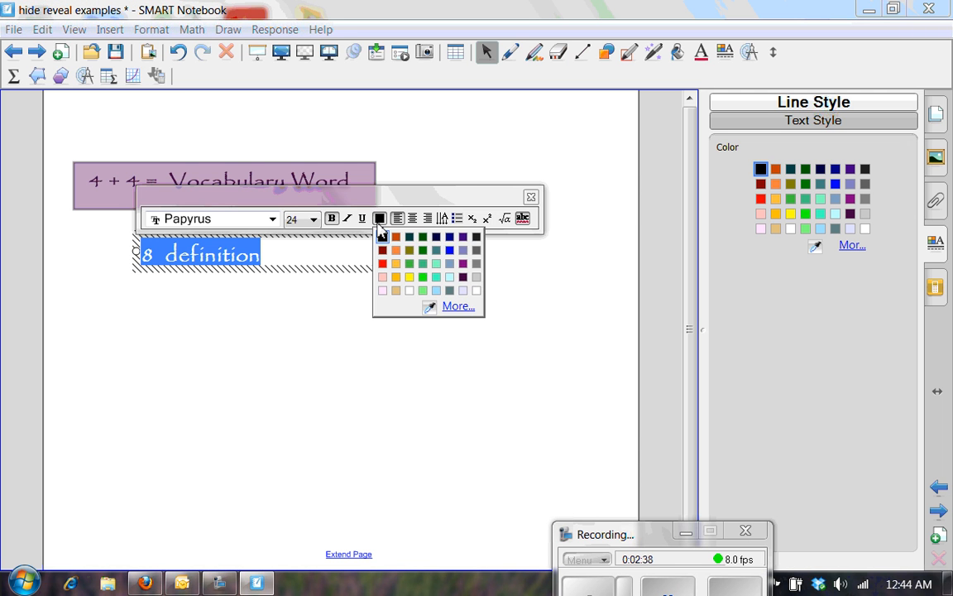
pyautogui.click(379, 222)
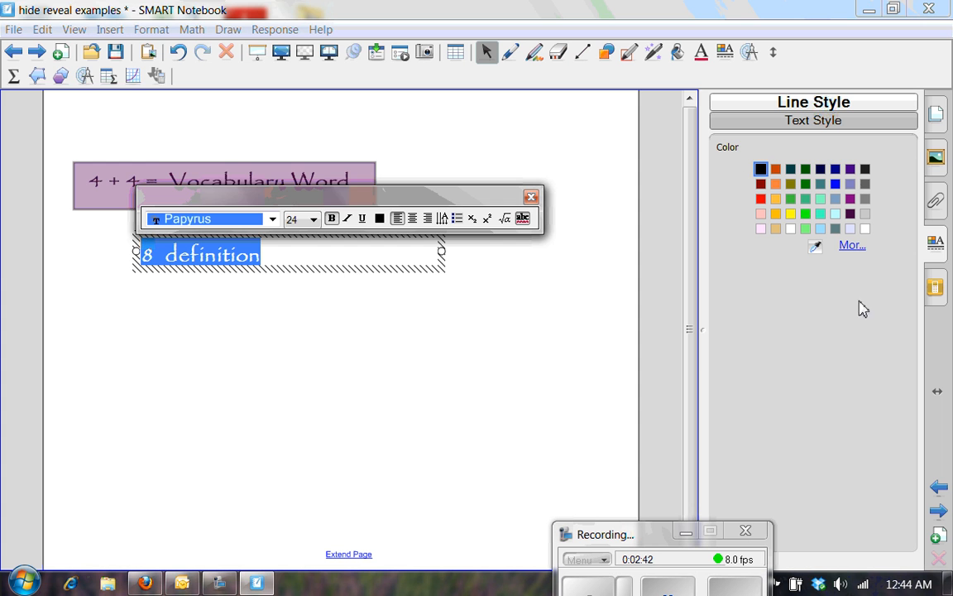
pyautogui.click(866, 230)
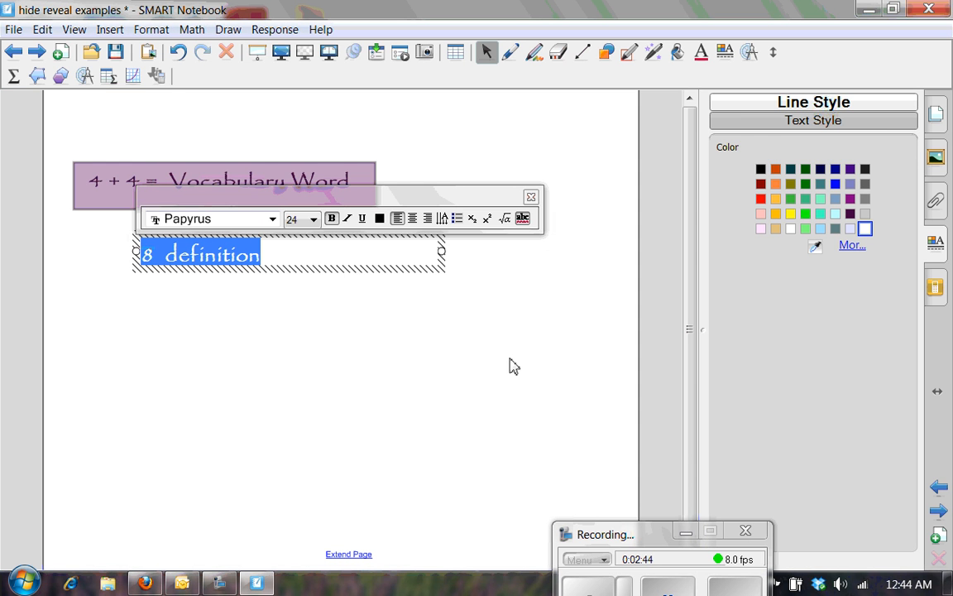
pyautogui.click(409, 323)
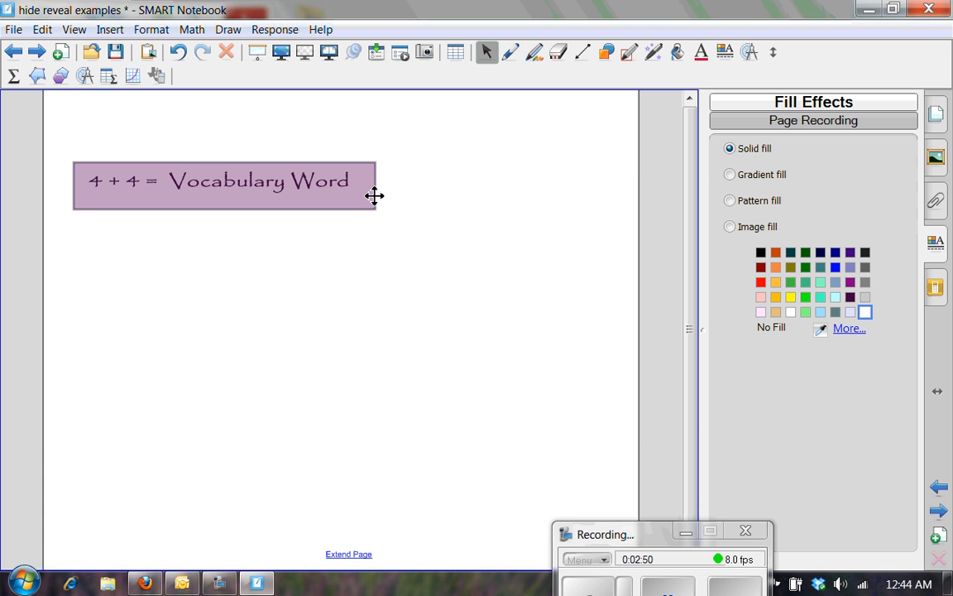
# Step: Give the purple rectangle a "Flip around axis" animation with the direction set to Bottom Edge
pyautogui.click(375, 195)
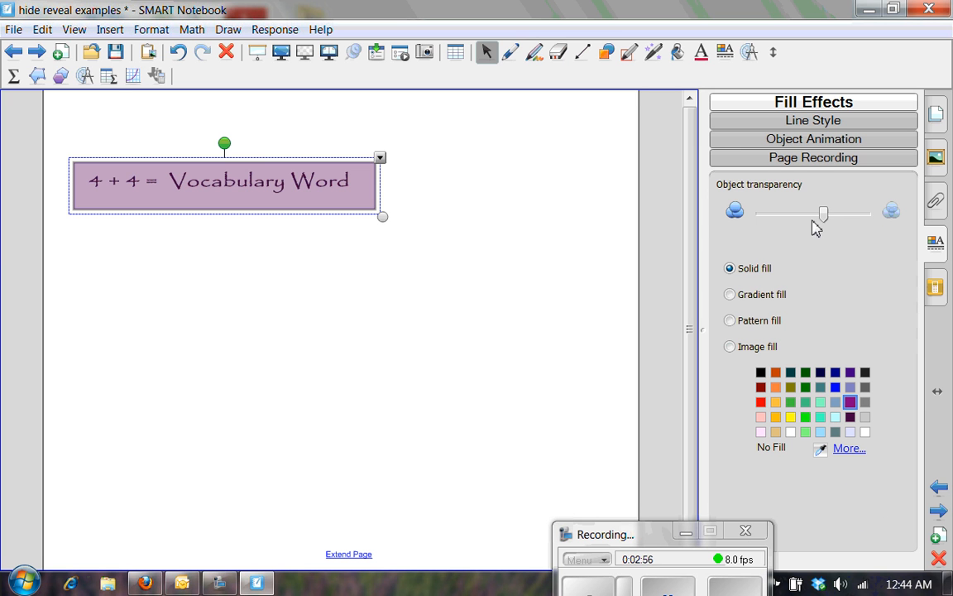
pyautogui.click(814, 140)
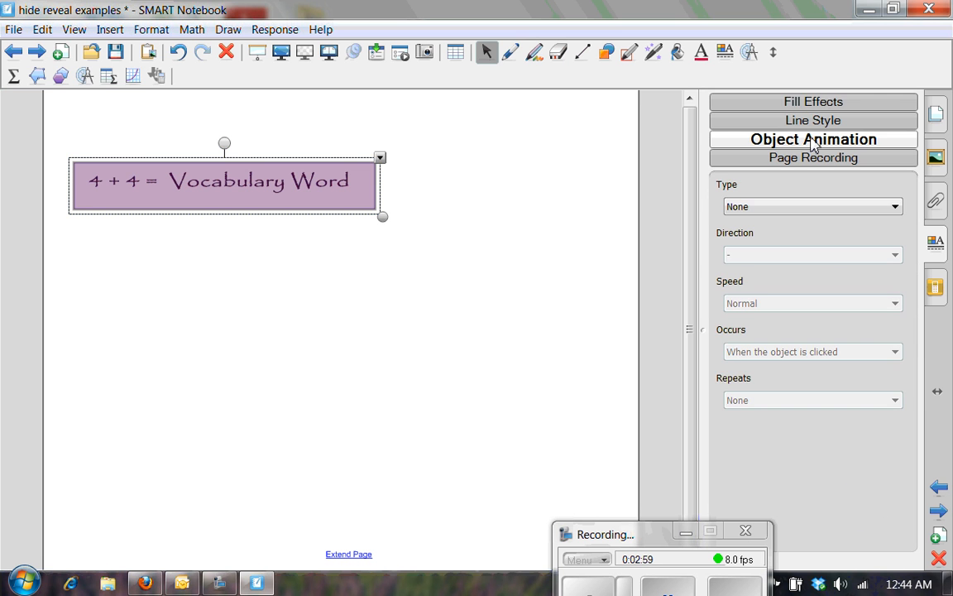
pyautogui.click(900, 211)
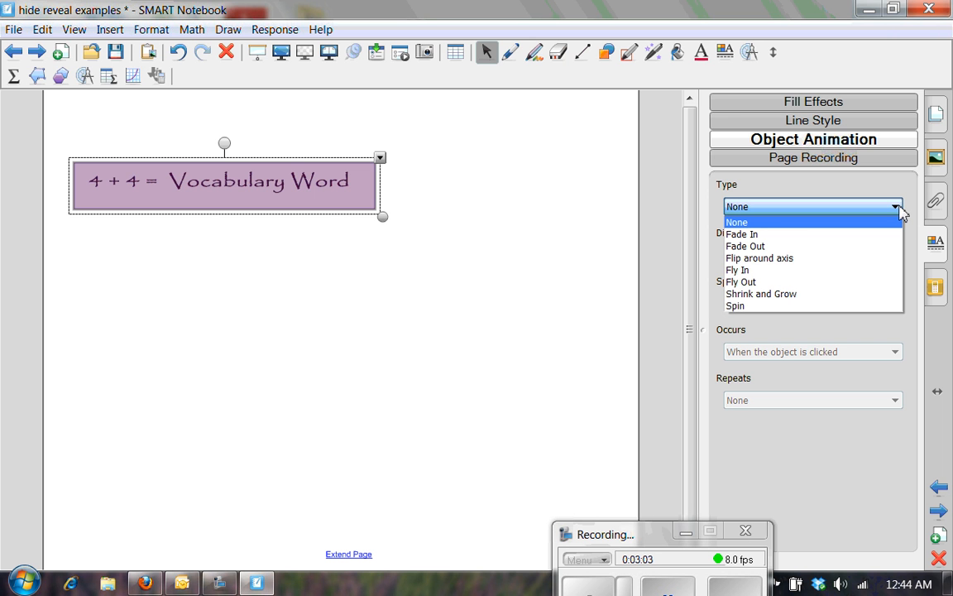
pyautogui.click(894, 259)
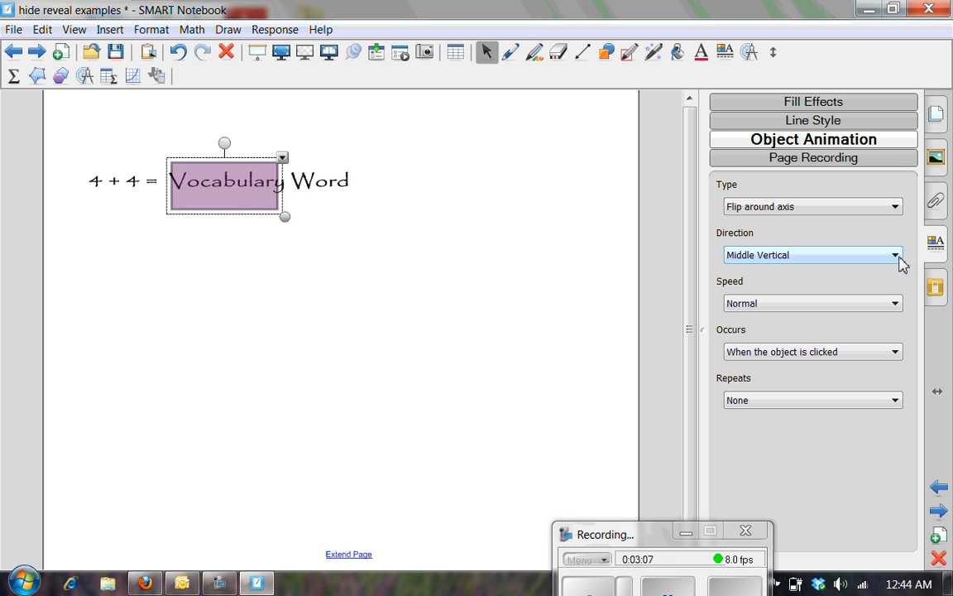
pyautogui.click(899, 257)
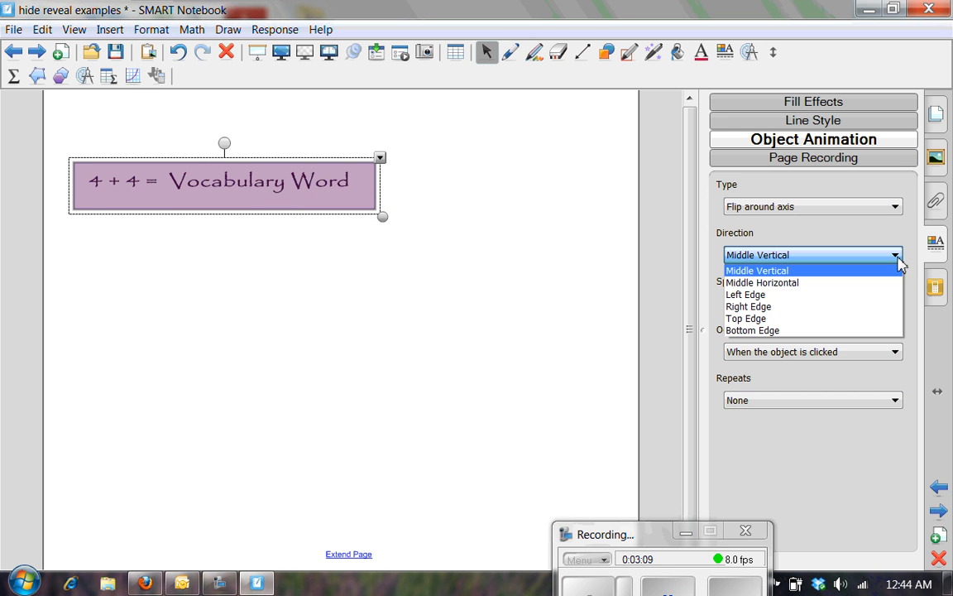
pyautogui.click(896, 330)
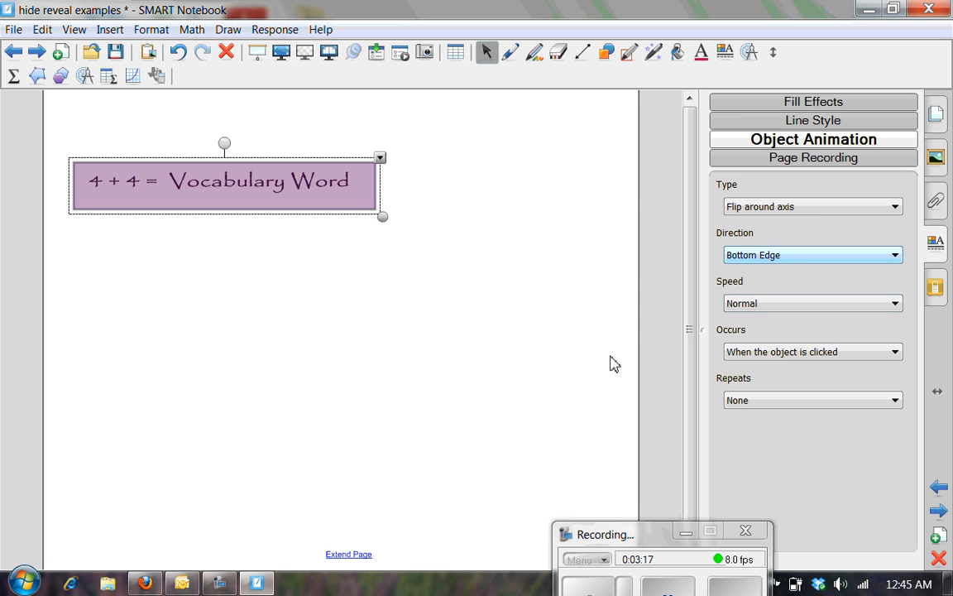
pyautogui.click(584, 353)
# Step: Play the rectangle's flip, then realign the rectangle over the equation text and the hidden white definition text just beneath it
pyautogui.click(375, 197)
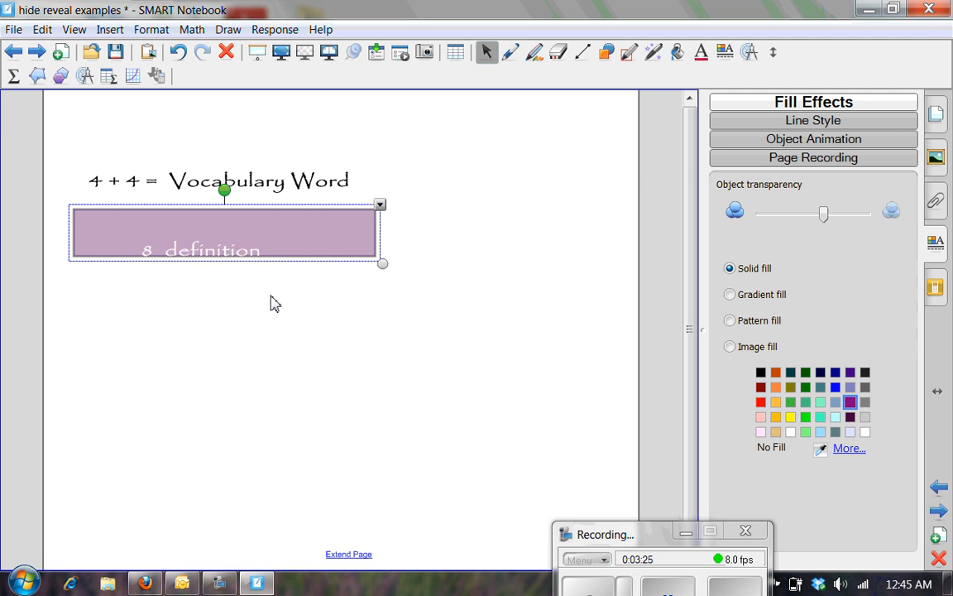
pyautogui.moveTo(347, 221); pyautogui.dragTo(345, 187)
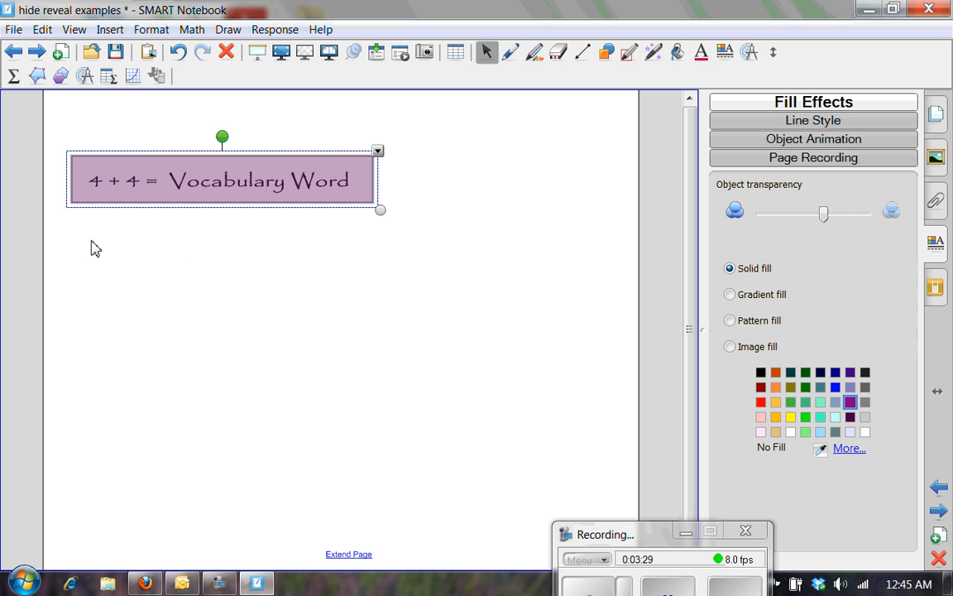
pyautogui.moveTo(62, 221); pyautogui.dragTo(331, 303)
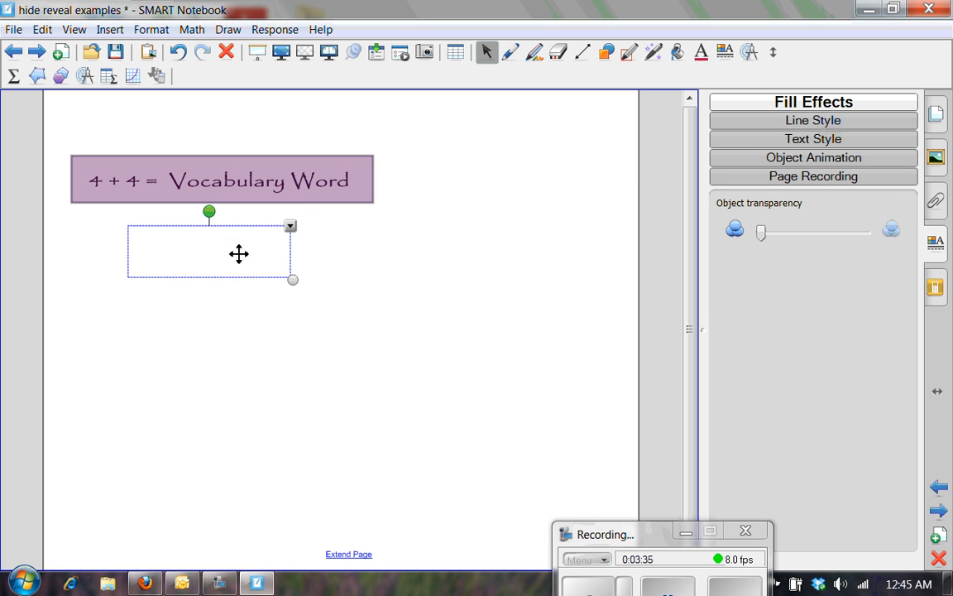
pyautogui.moveTo(215, 251); pyautogui.dragTo(210, 233)
pyautogui.click(355, 287)
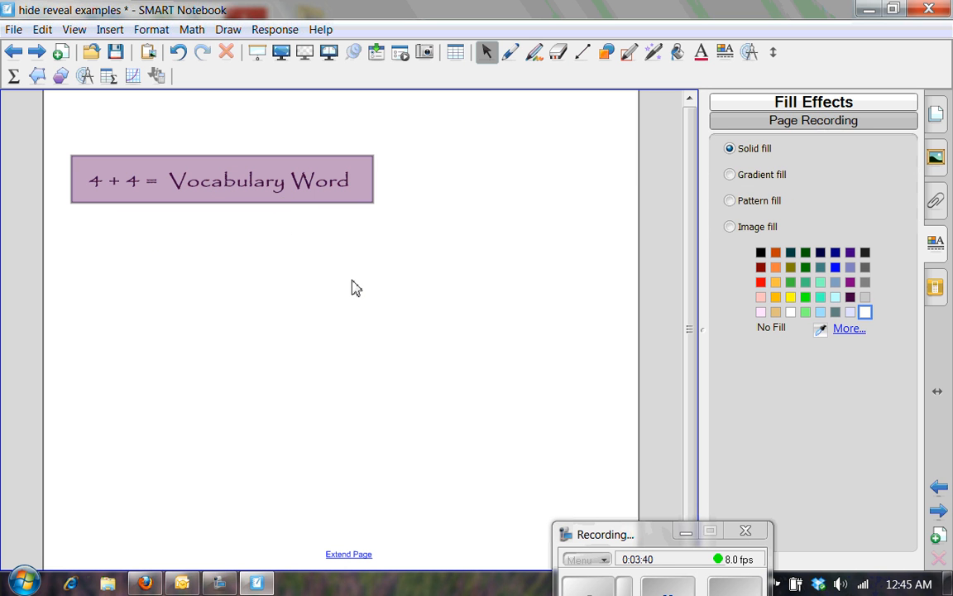
# Step: Test the rectangle's flip animation down over the hidden definition and back over the equation text
pyautogui.click(361, 195)
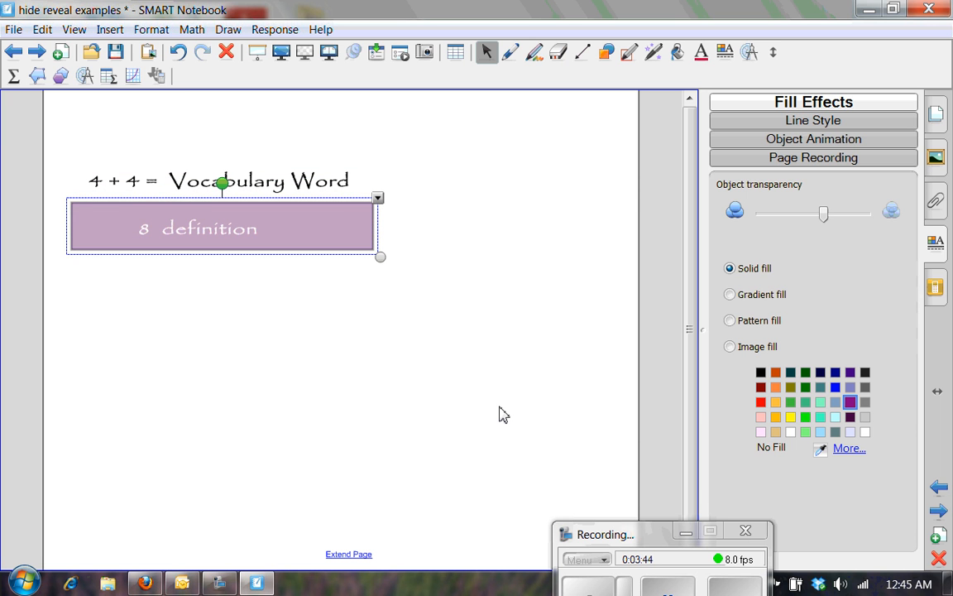
pyautogui.click(520, 431)
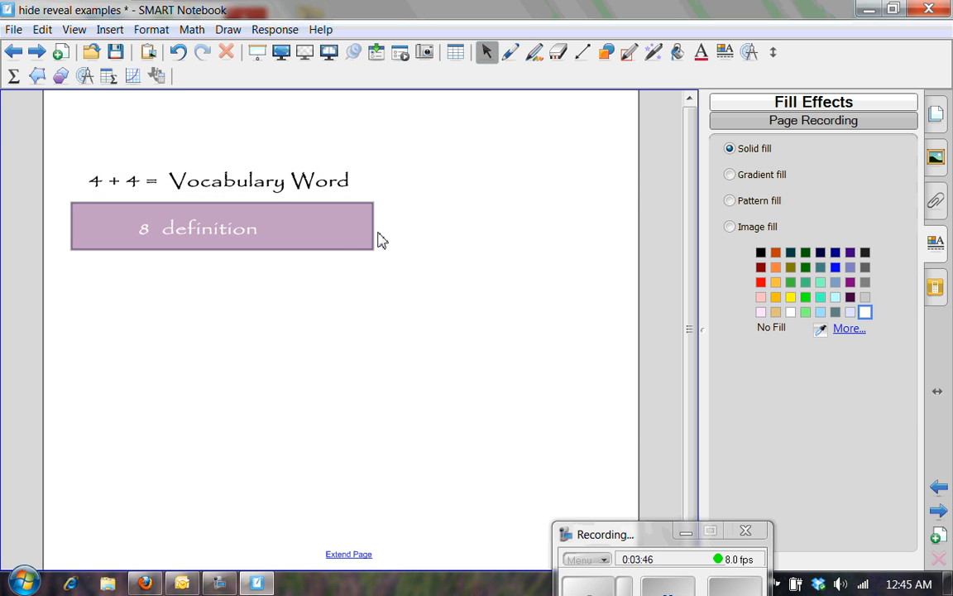
pyautogui.click(346, 220)
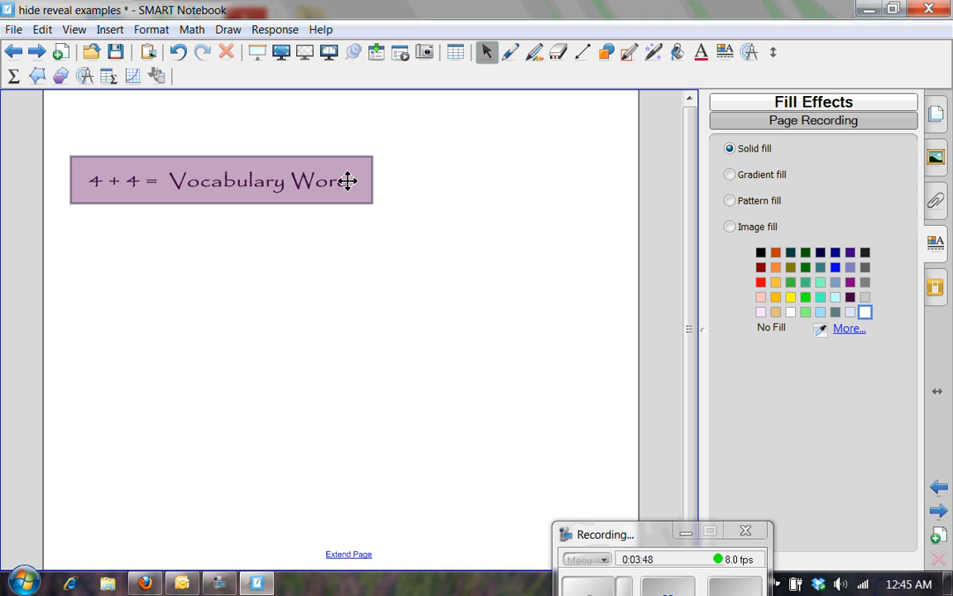